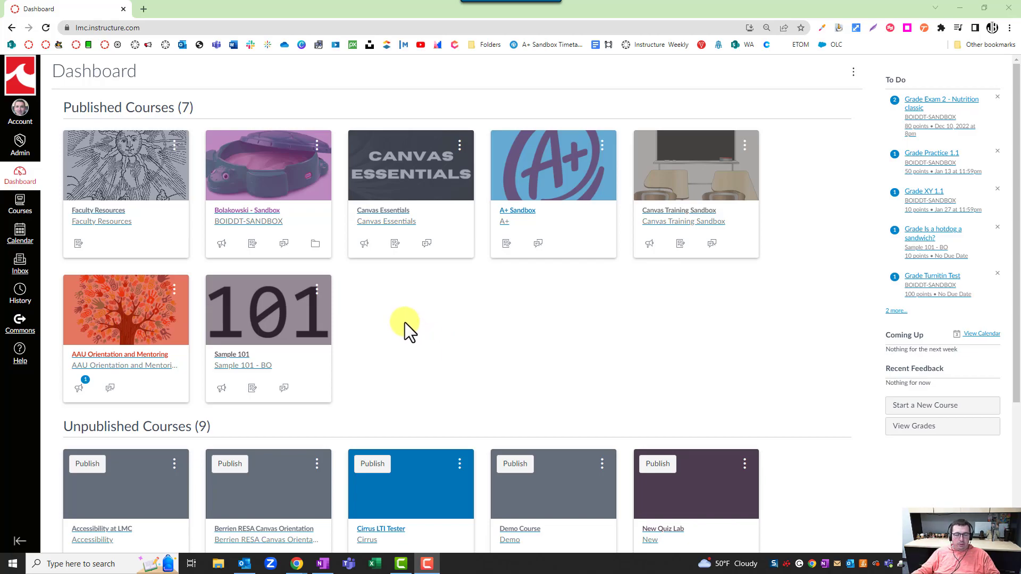
# Step: Open the Sample 101 course and go to its list of quizzes
pyautogui.click(298, 340)
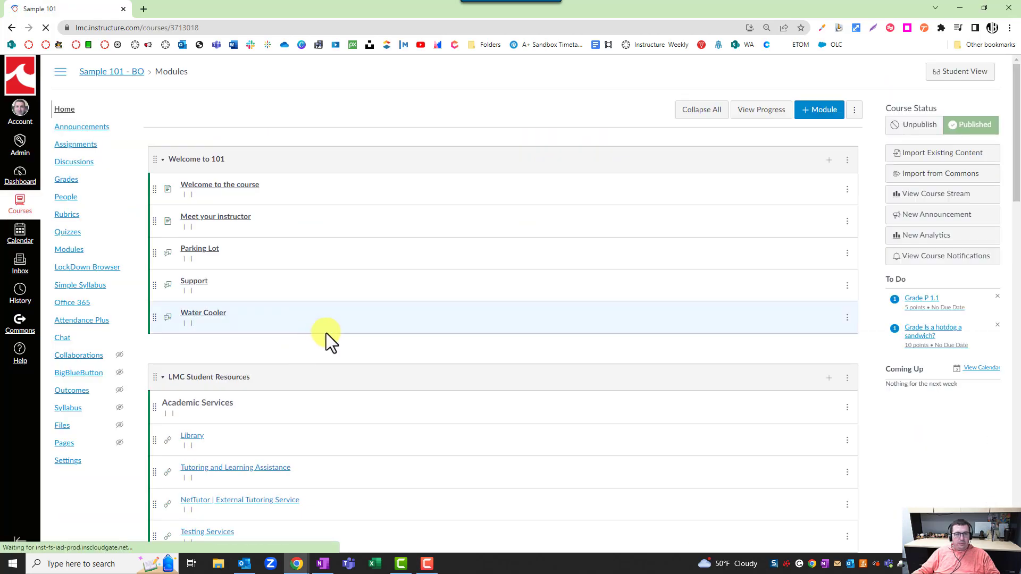
pyautogui.hotkey('alt', 'Left')
pyautogui.click(266, 347)
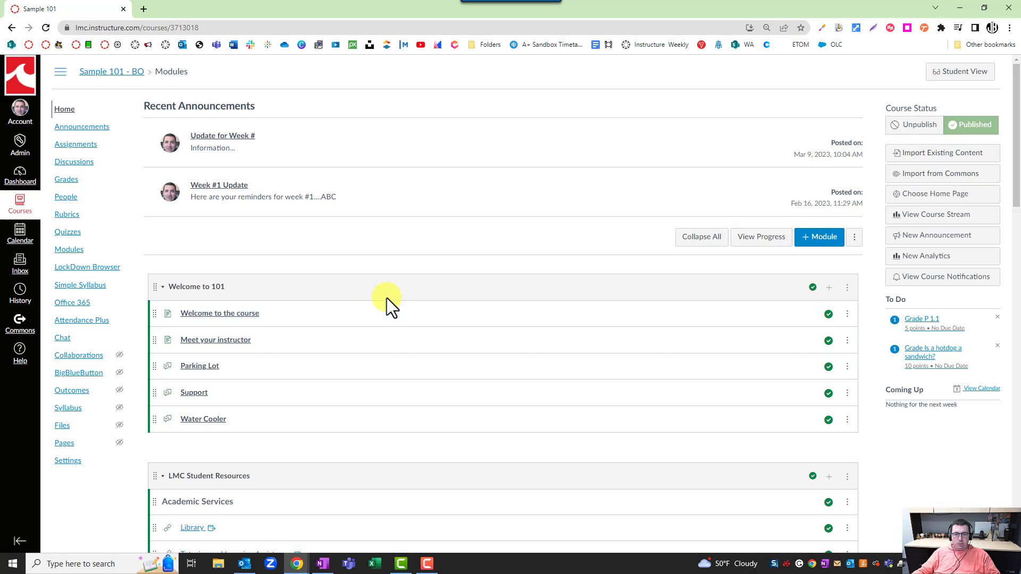
pyautogui.click(79, 233)
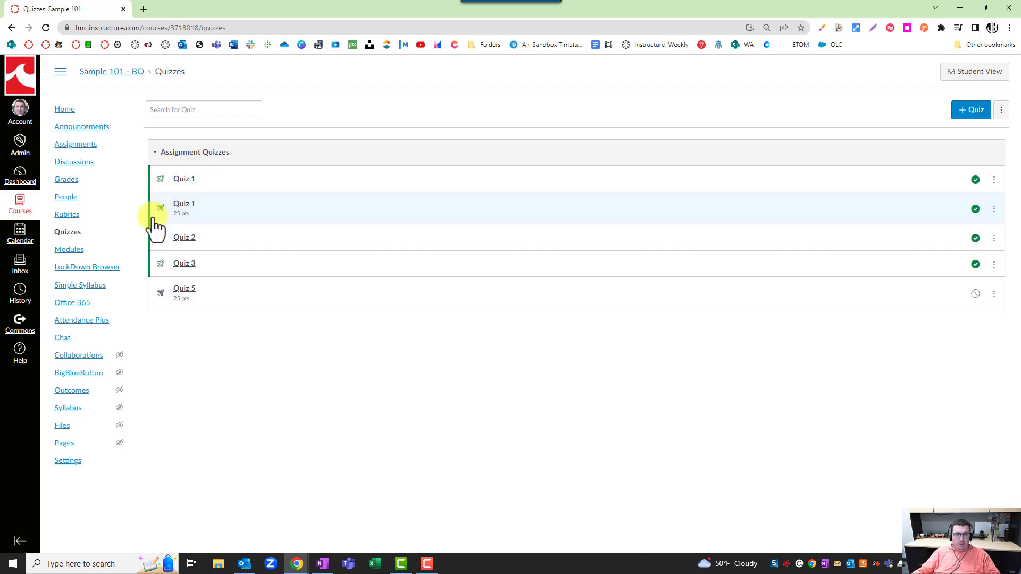
# Step: Open the 25-point Quiz 1 in the quiz builder and show its student moderation page
pyautogui.click(181, 207)
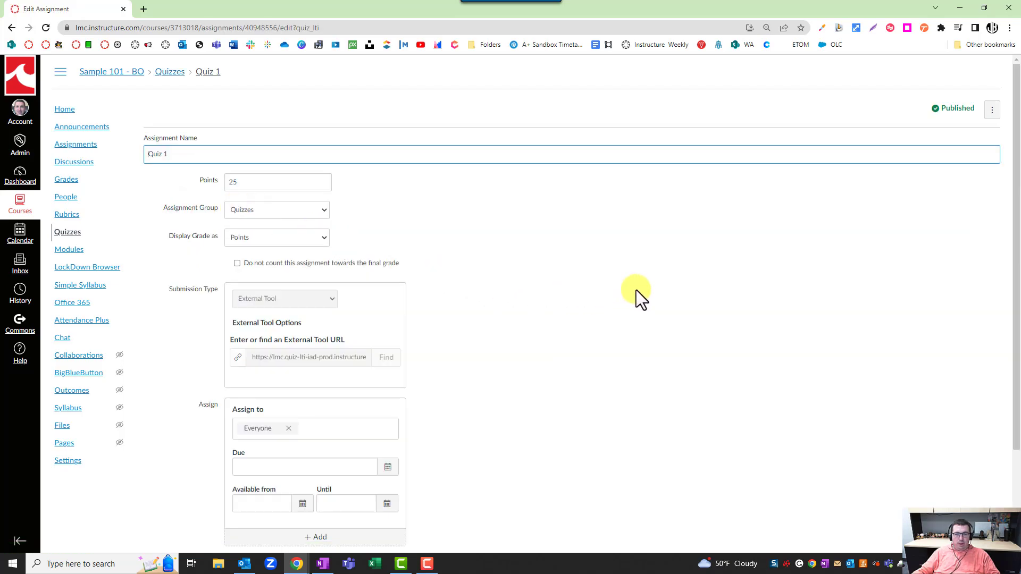
pyautogui.scroll(-3, 692, 298)
pyautogui.click(979, 460)
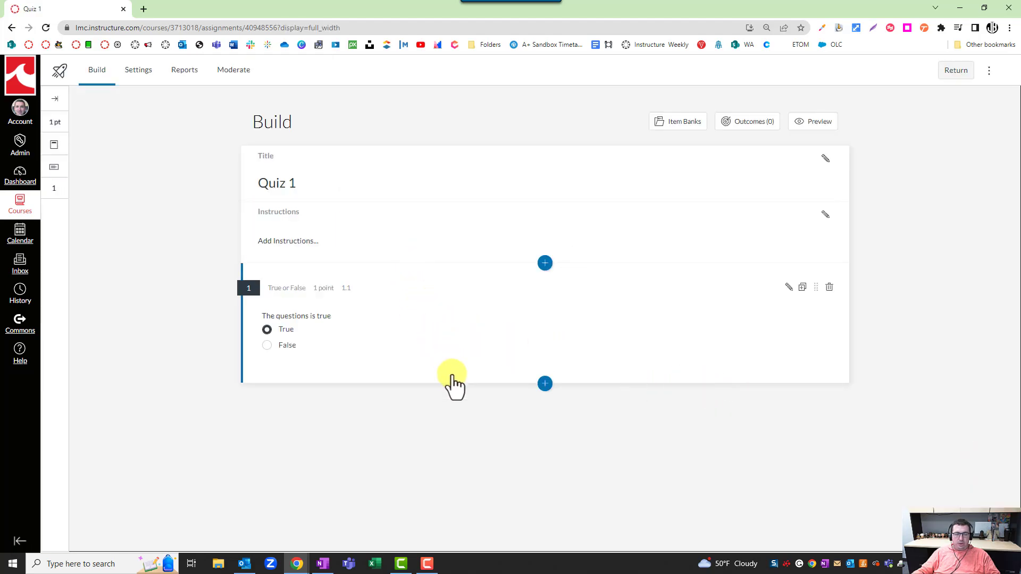
pyautogui.click(231, 75)
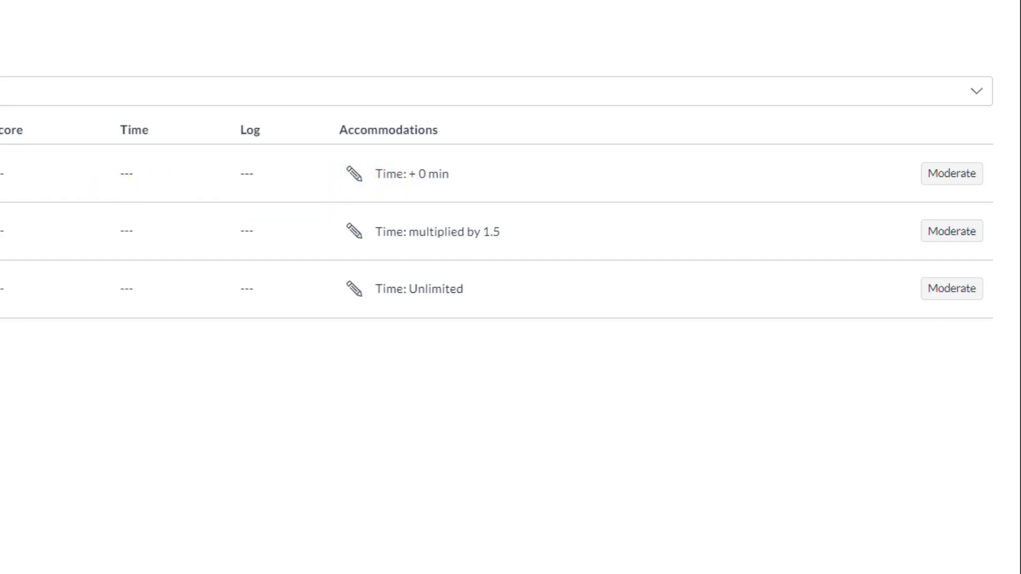
# Step: Set the first listed student's time adjustment for all course assessments to a time limit multiplier of 1.5
pyautogui.click(352, 181)
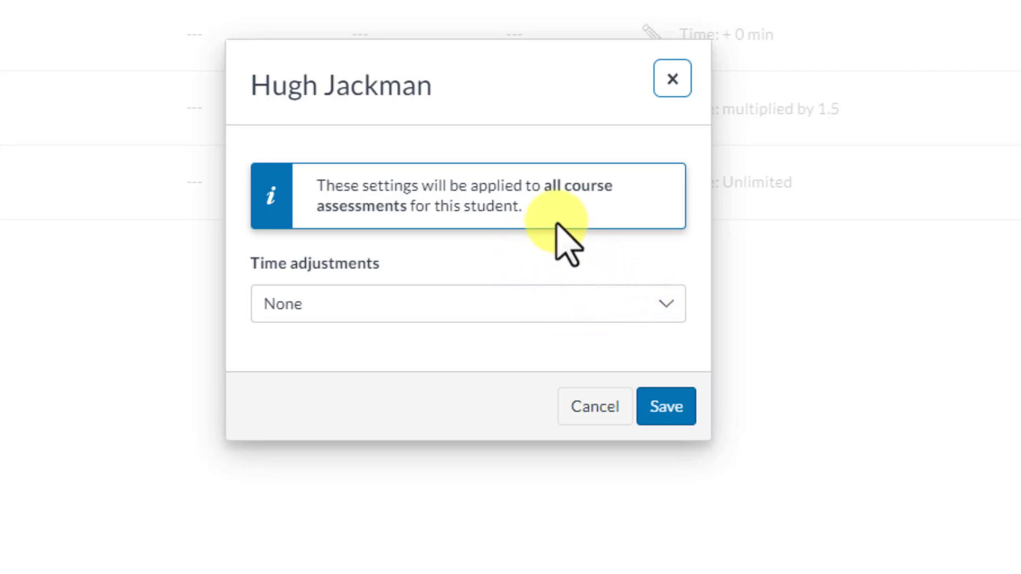
pyautogui.click(667, 304)
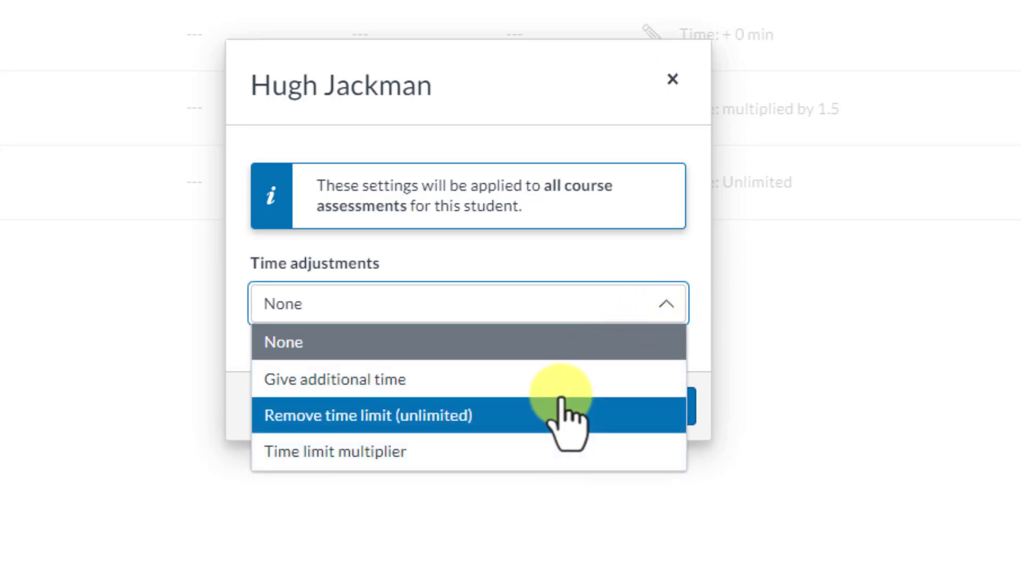
pyautogui.click(561, 396)
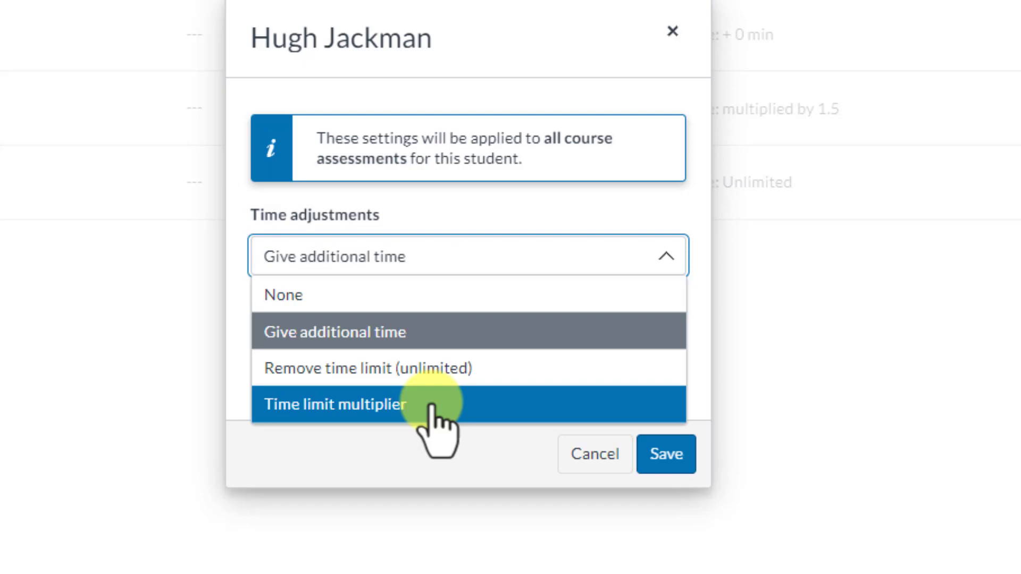
pyautogui.click(429, 405)
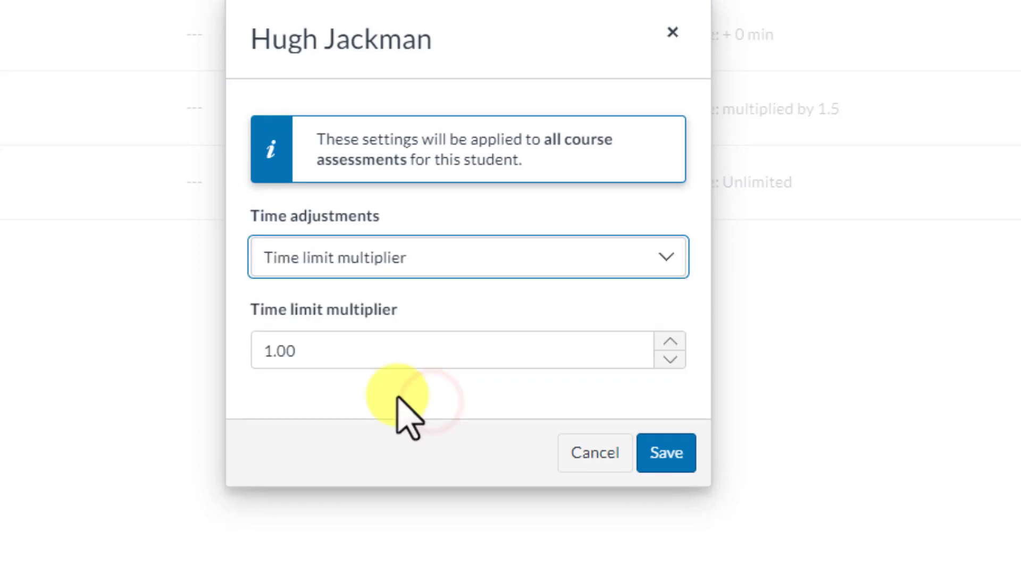
pyautogui.click(374, 356)
pyautogui.press('BackSpace')
pyautogui.press('BackSpace')
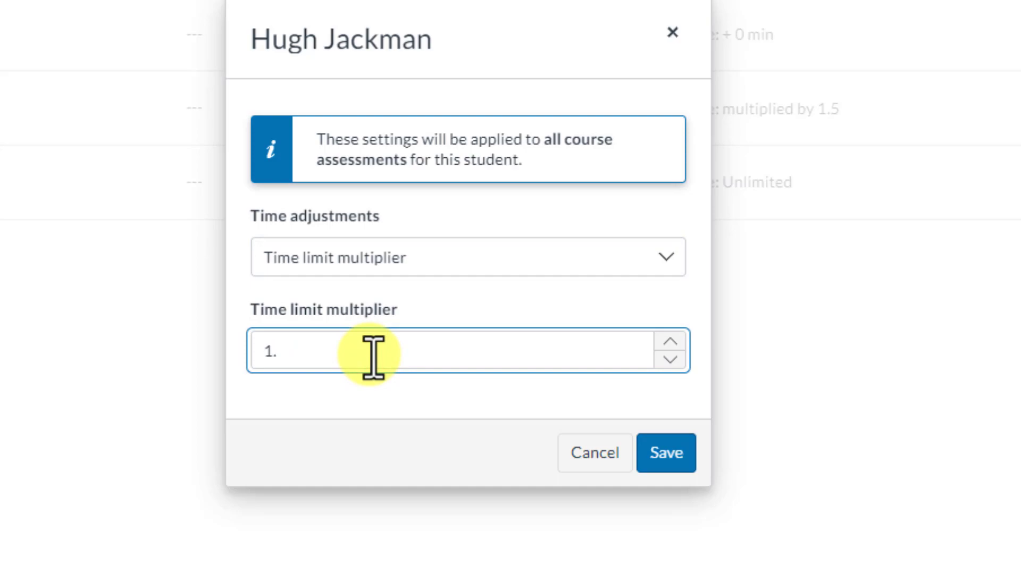
pyautogui.write('5')
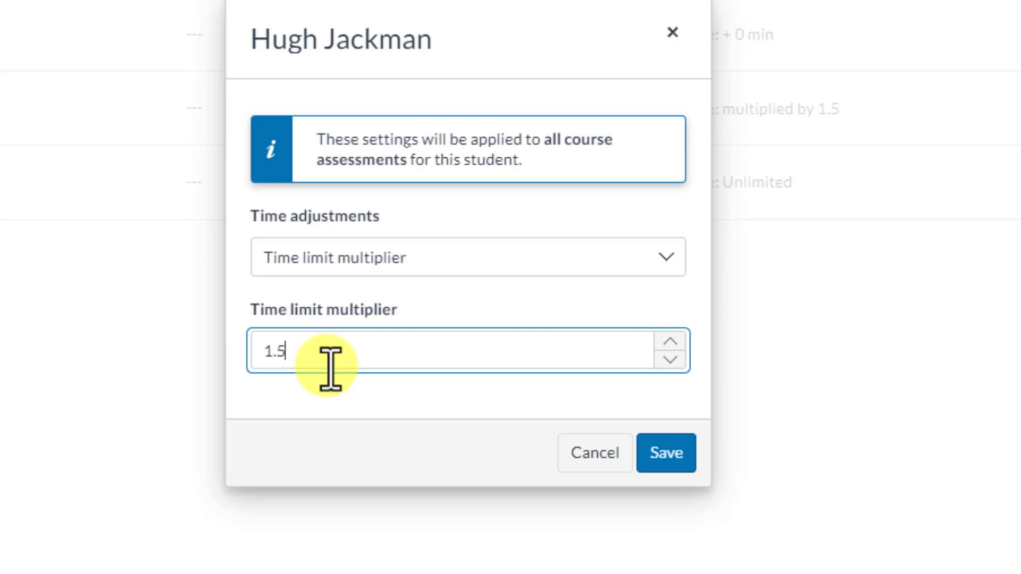
# Step: Try the unlimited time option for the student, reselect Time limit multiplier, and save the accommodation
pyautogui.click(416, 266)
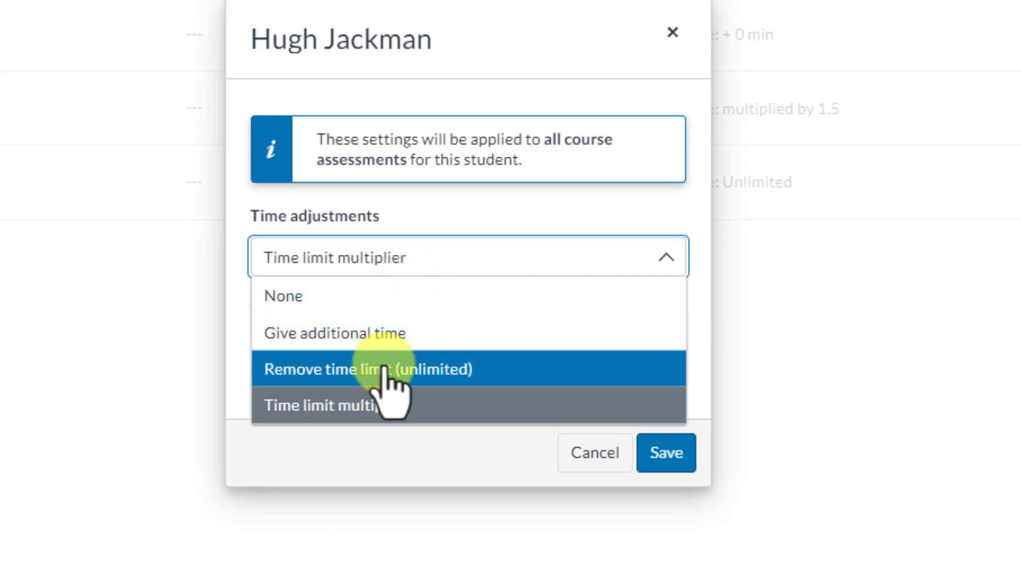
pyautogui.click(436, 366)
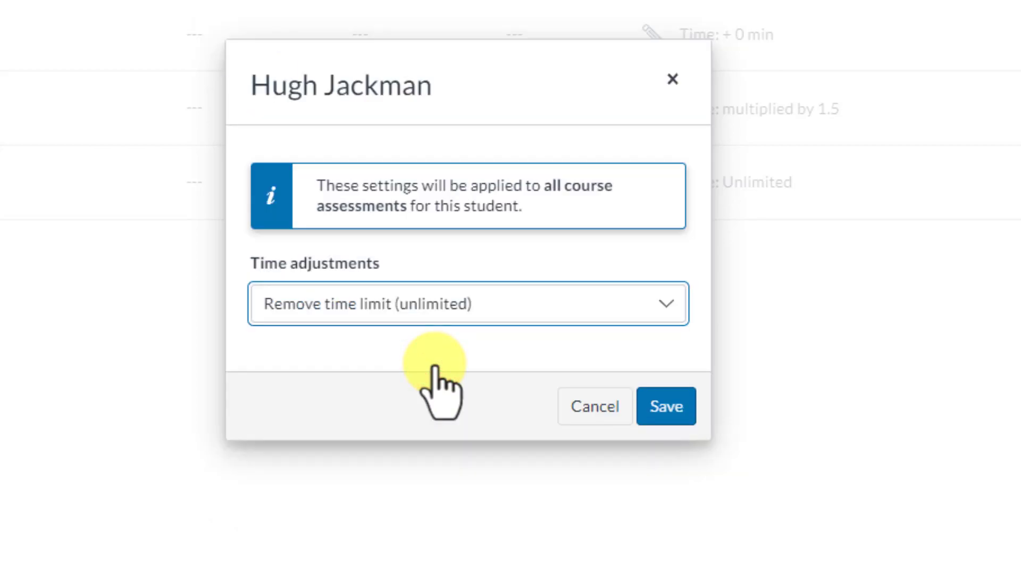
pyautogui.click(505, 310)
pyautogui.click(434, 447)
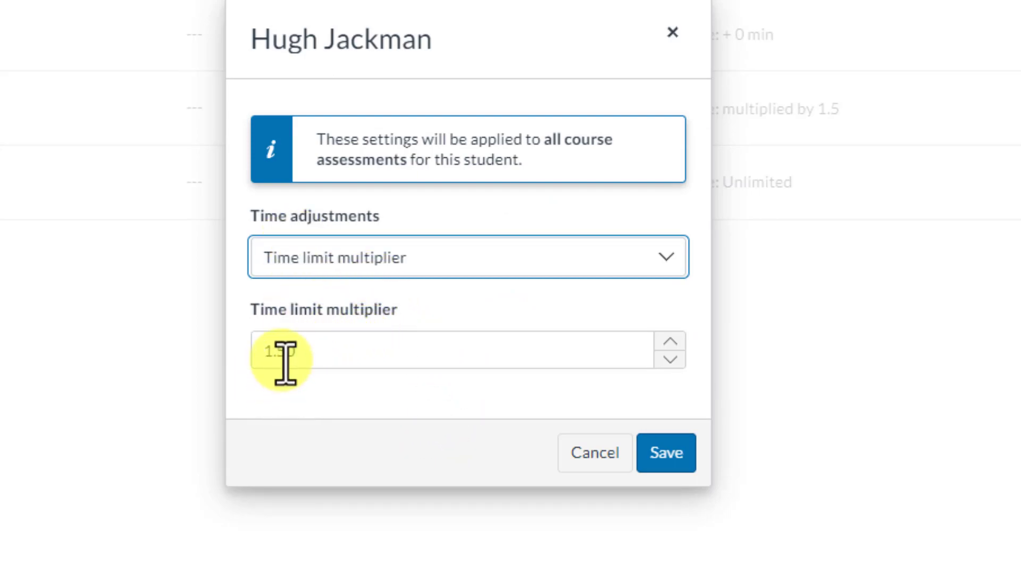
pyautogui.click(662, 453)
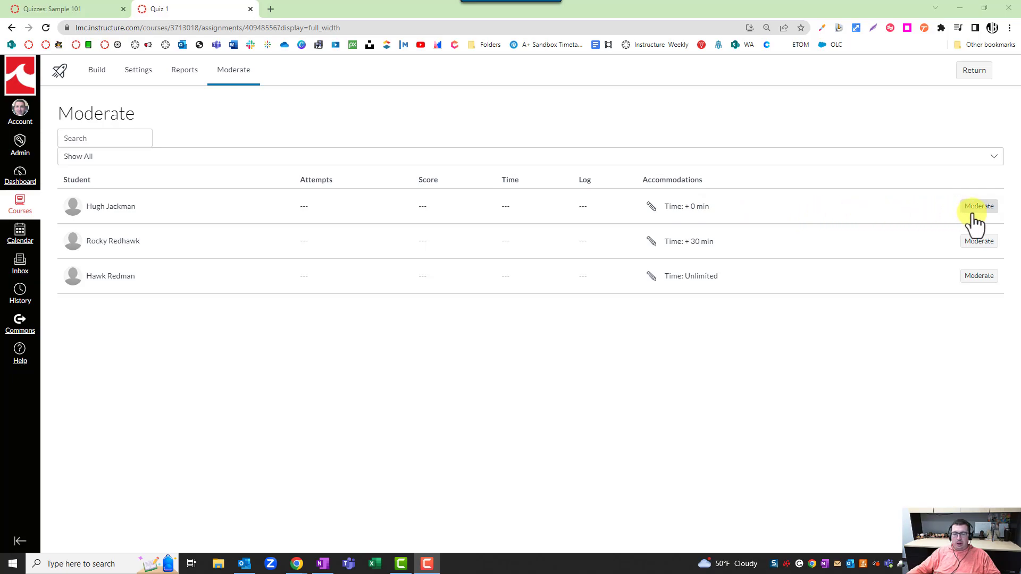
# Step: Moderate Quiz 1 for the first listed student by giving 30 additional minutes, and recheck the student's attempt and time settings
pyautogui.click(974, 209)
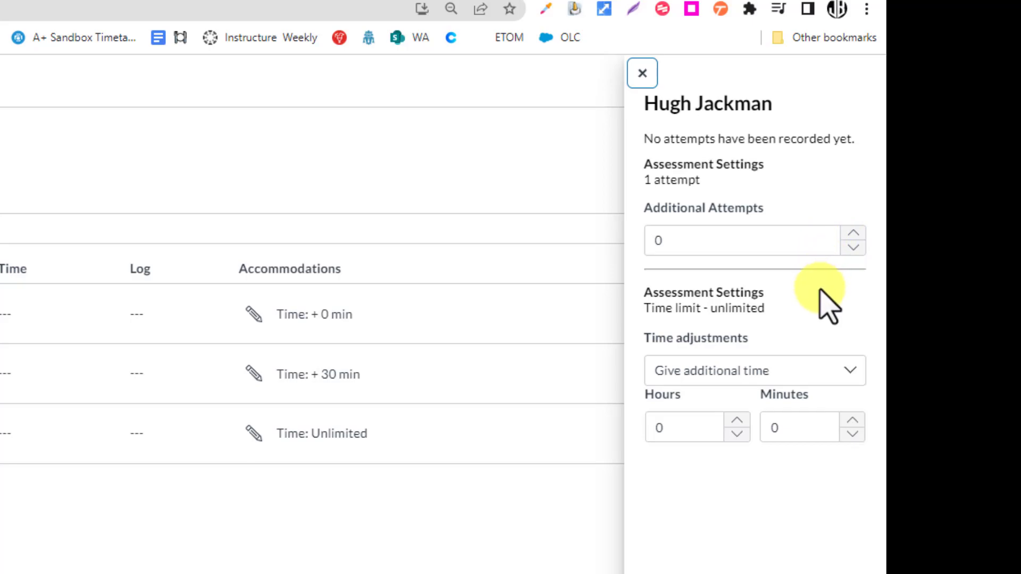
pyautogui.click(816, 430)
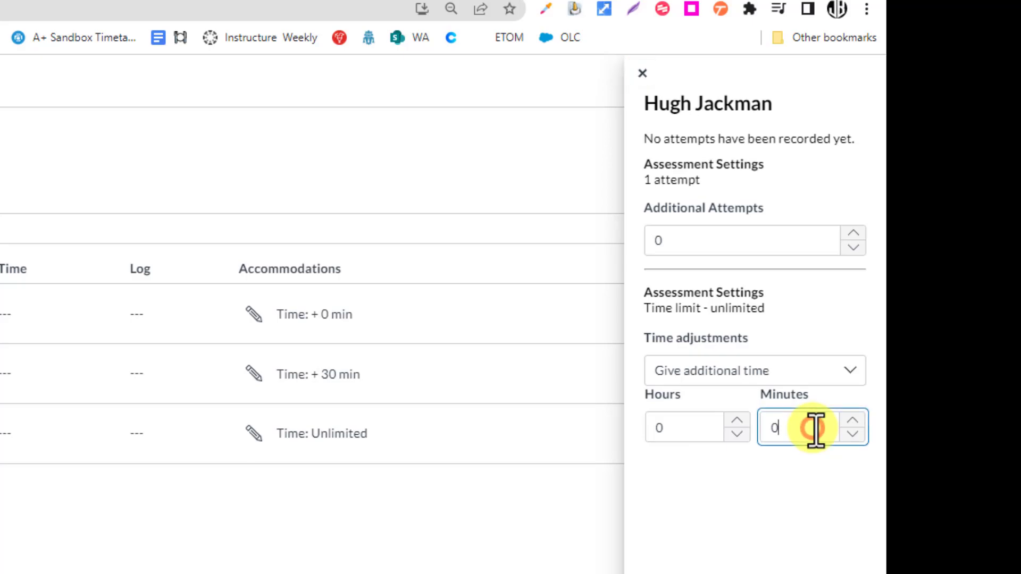
pyautogui.click(853, 420)
pyautogui.click(852, 420)
pyautogui.click(852, 420)
pyautogui.write('0')
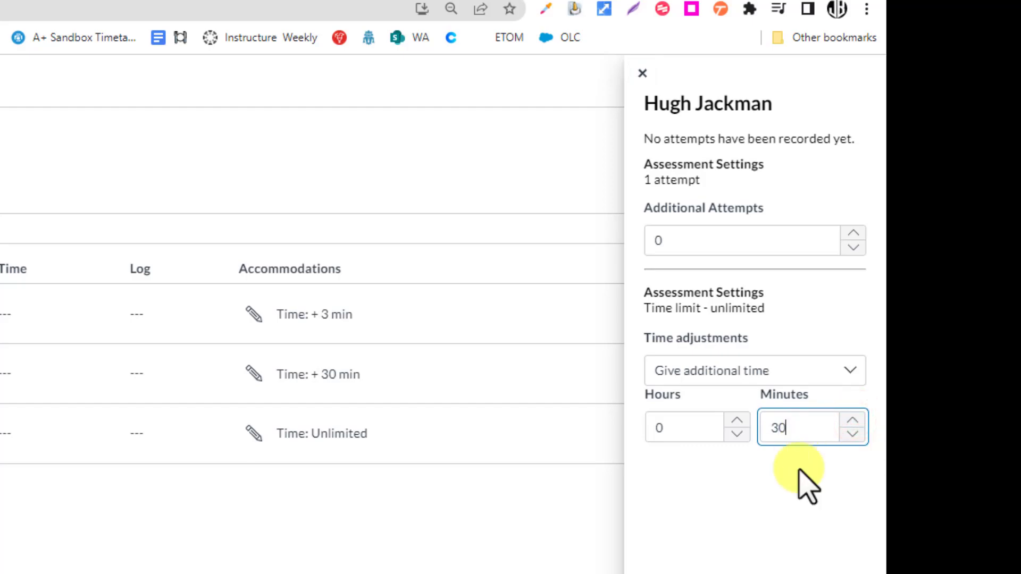
pyautogui.click(786, 520)
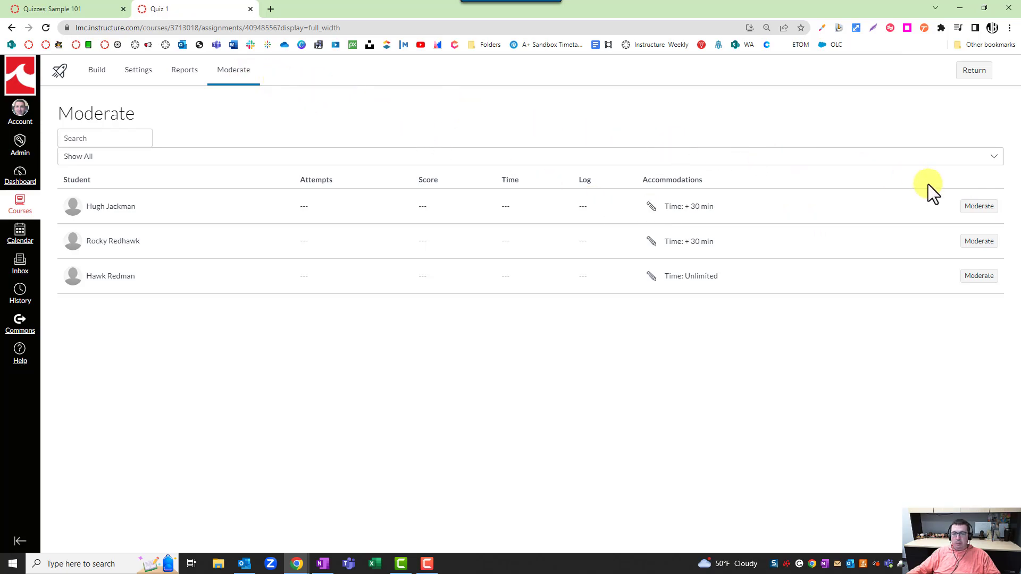
pyautogui.click(976, 207)
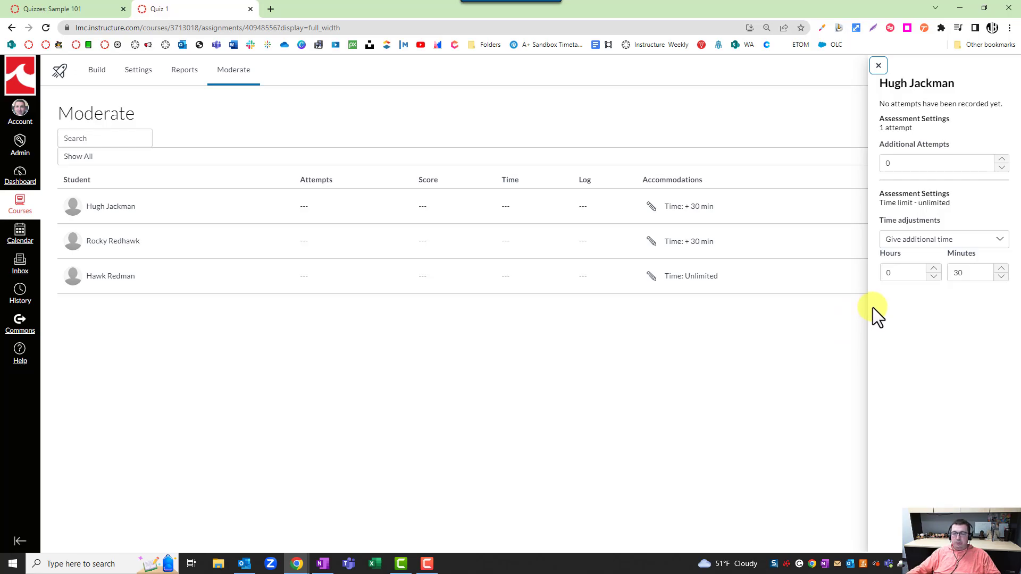
pyautogui.click(879, 66)
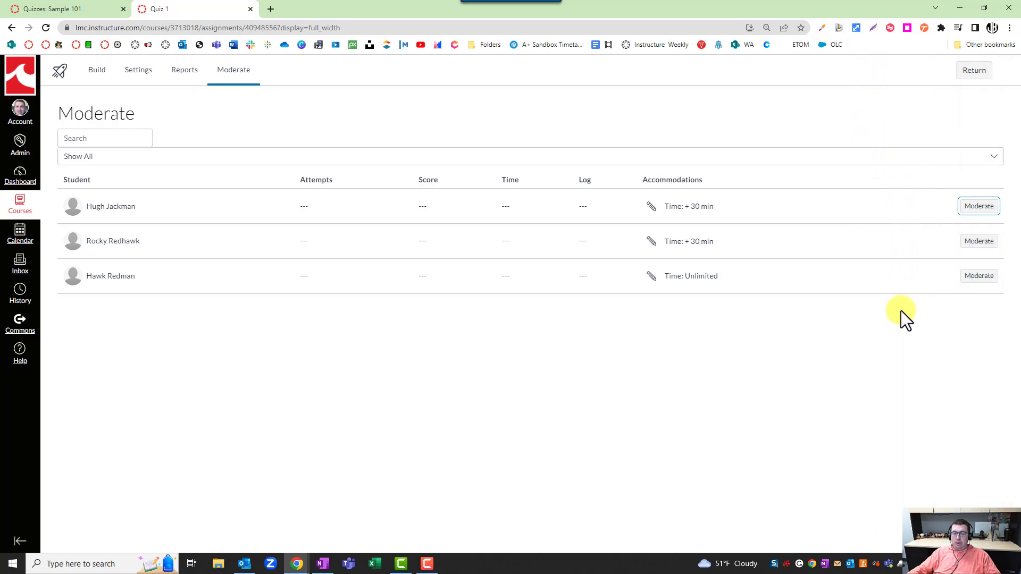